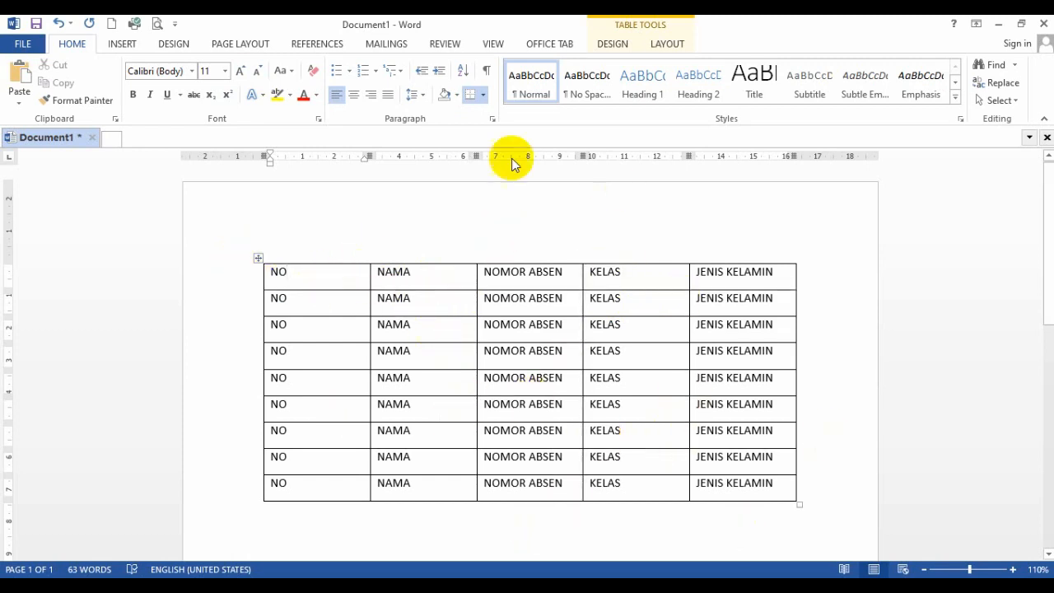
Step: Align the text in all cells of the table's first row to the top left
click(669, 45)
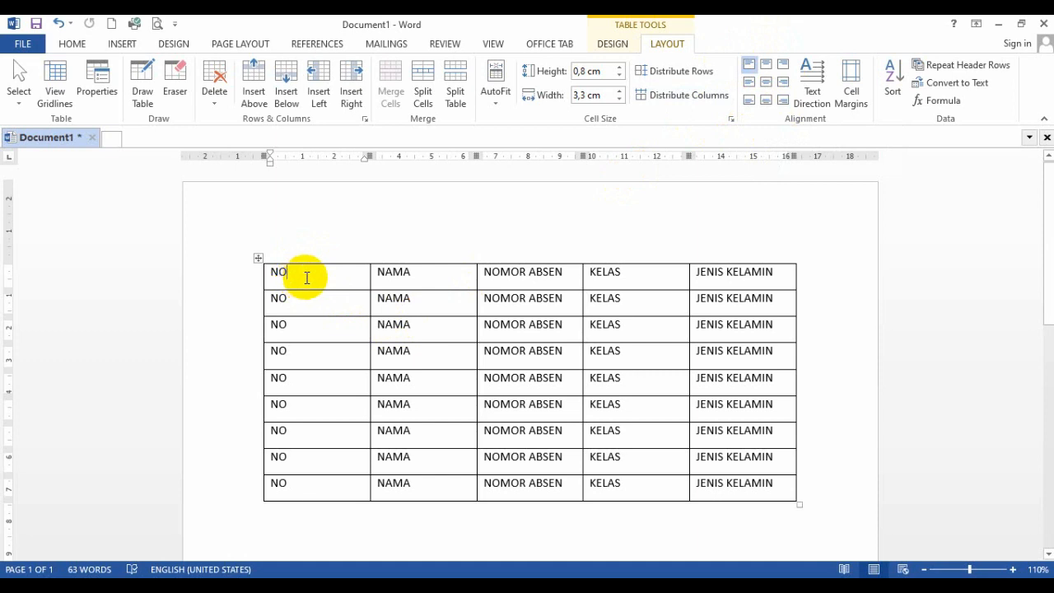
click(268, 277)
drag(268, 277, 730, 274)
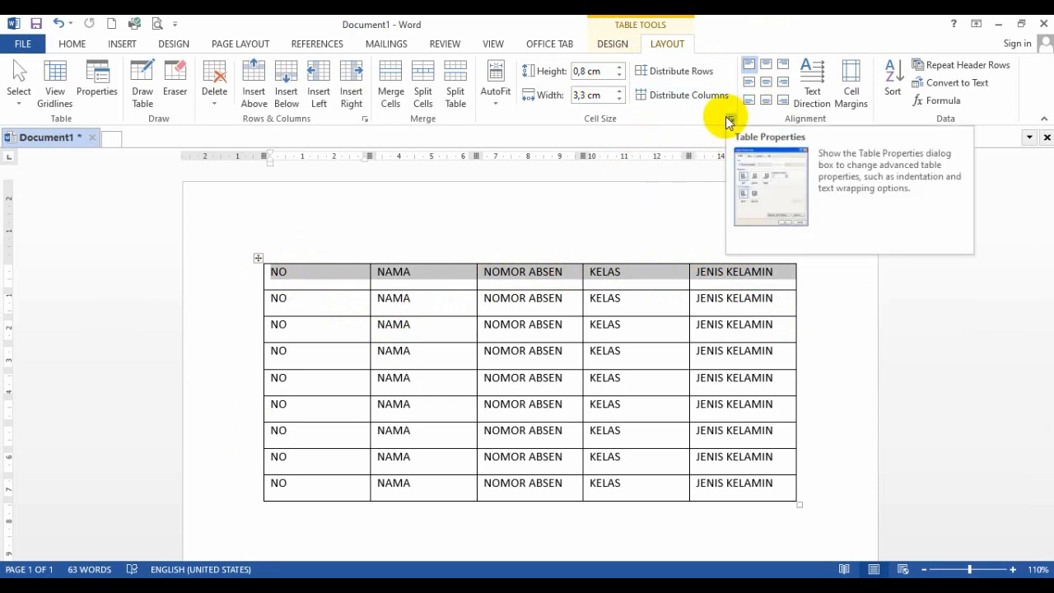
click(749, 69)
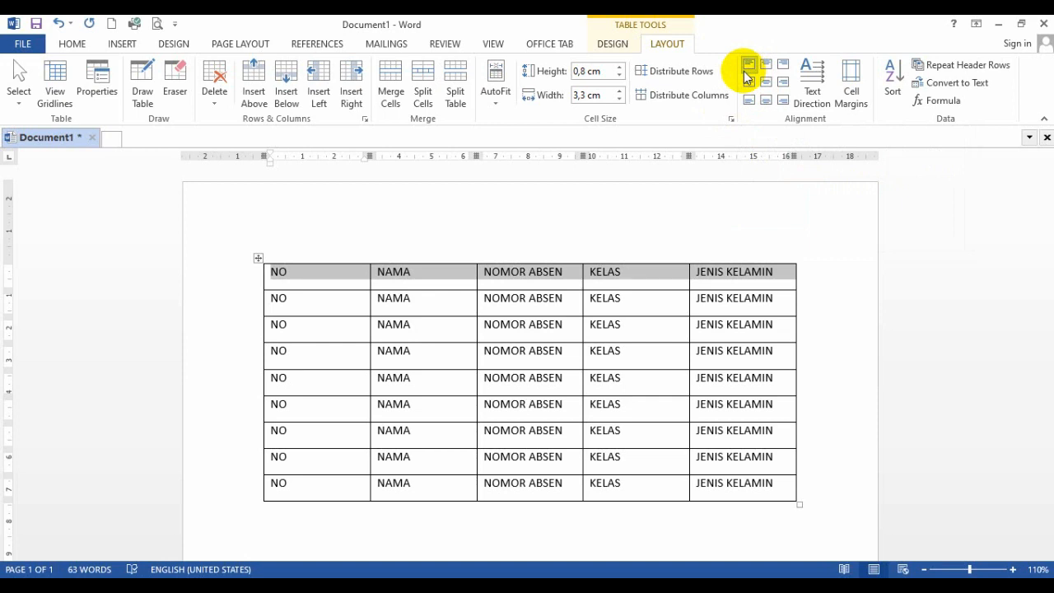
Step: Align the second row's cell text to top center and the third row's cell text to top right
click(291, 302)
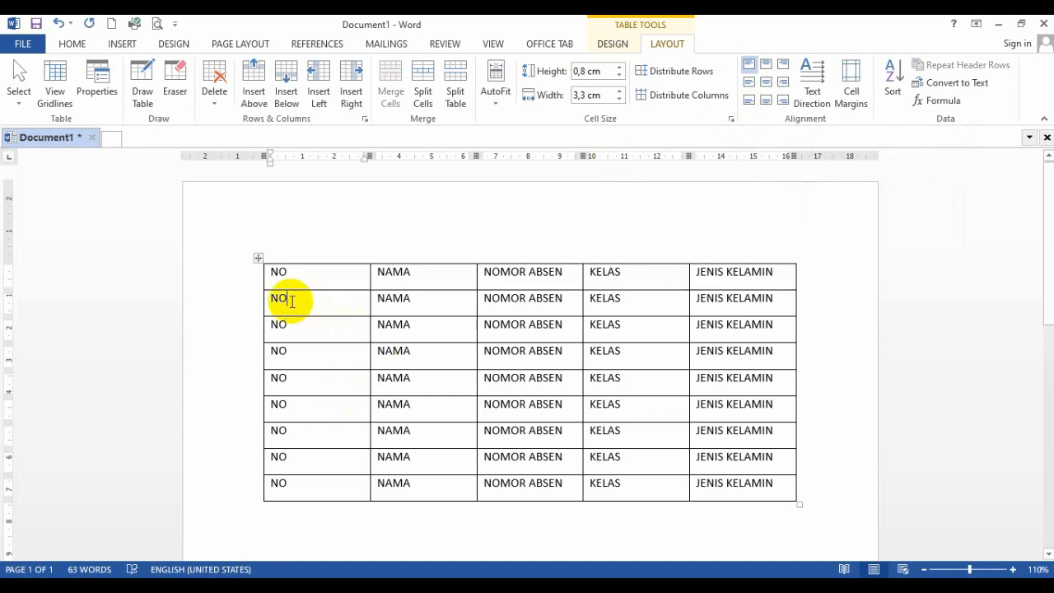
drag(271, 299, 690, 304)
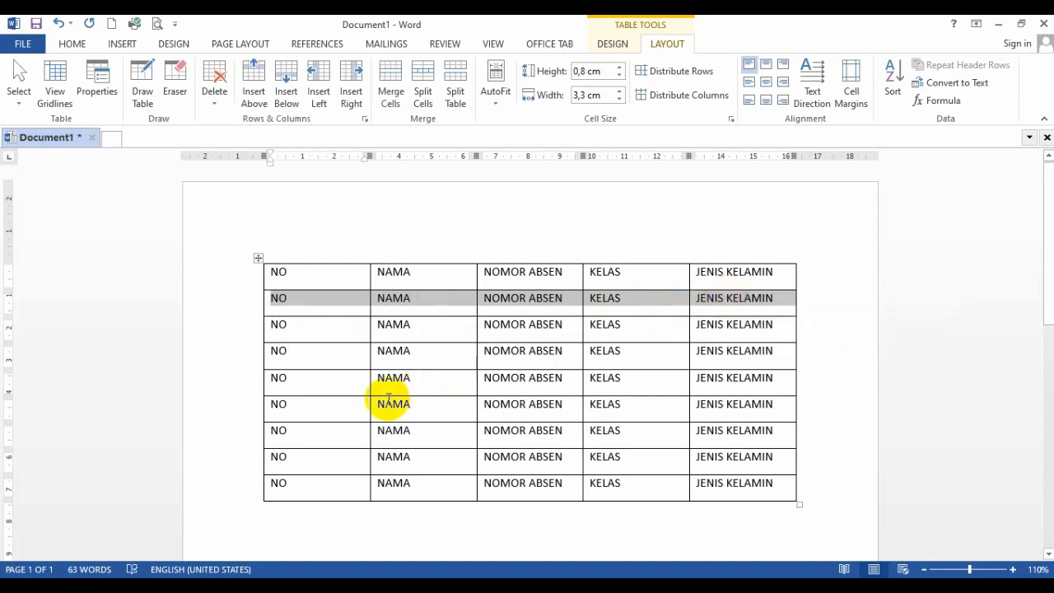
click(767, 66)
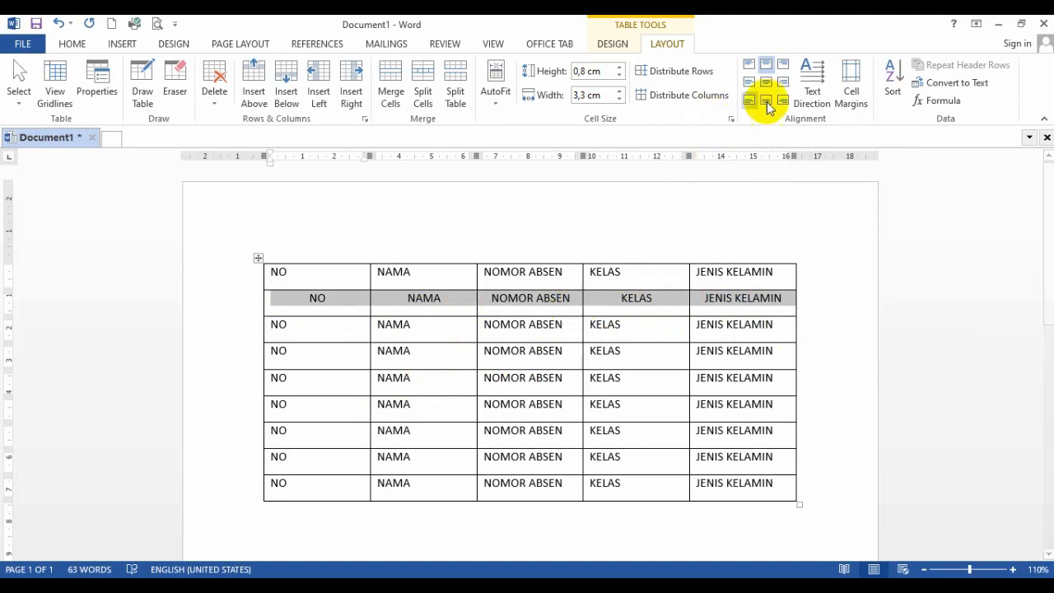
drag(279, 327, 734, 329)
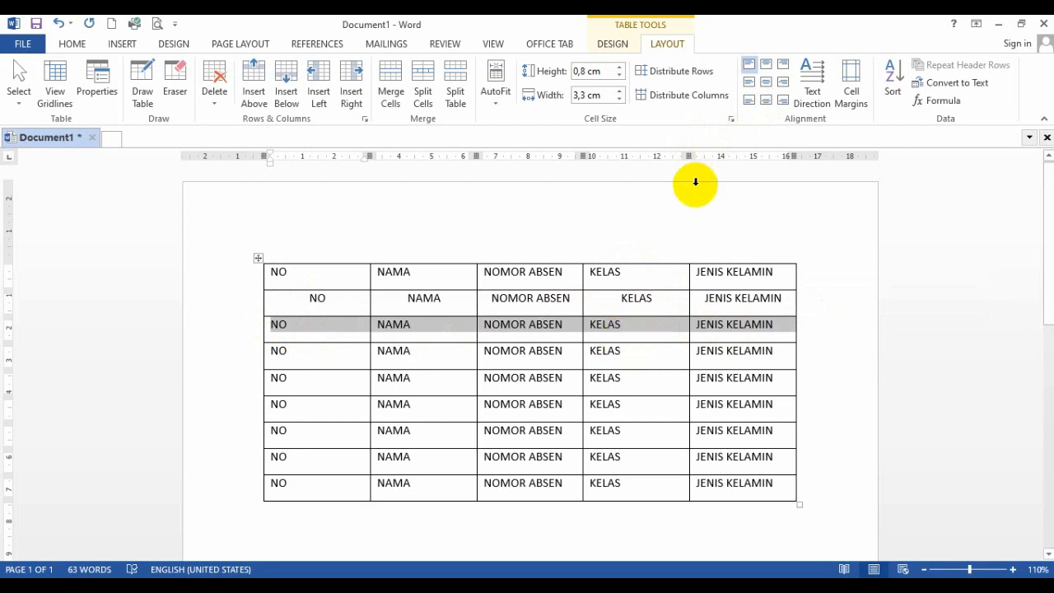
click(783, 66)
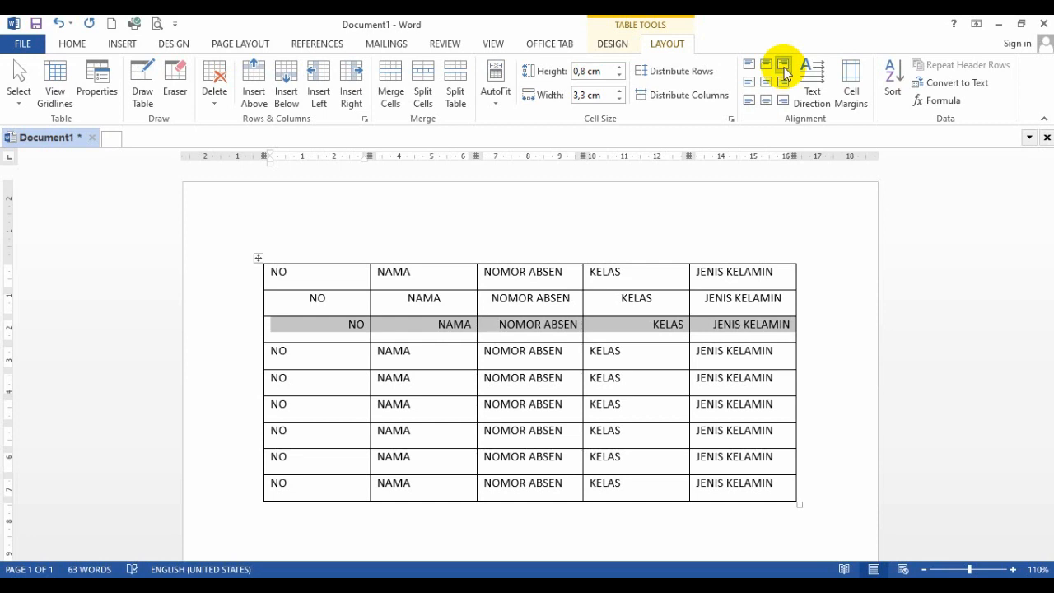
Step: Align the fourth row's cell text to center left and center the fifth row's text both horizontally and vertically
click(535, 355)
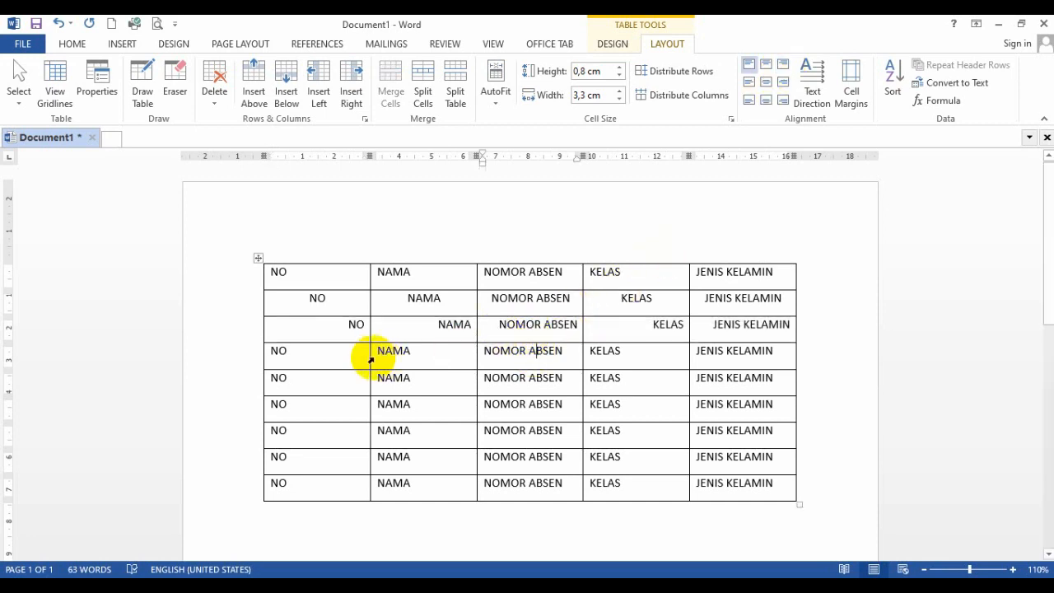
drag(264, 354, 740, 362)
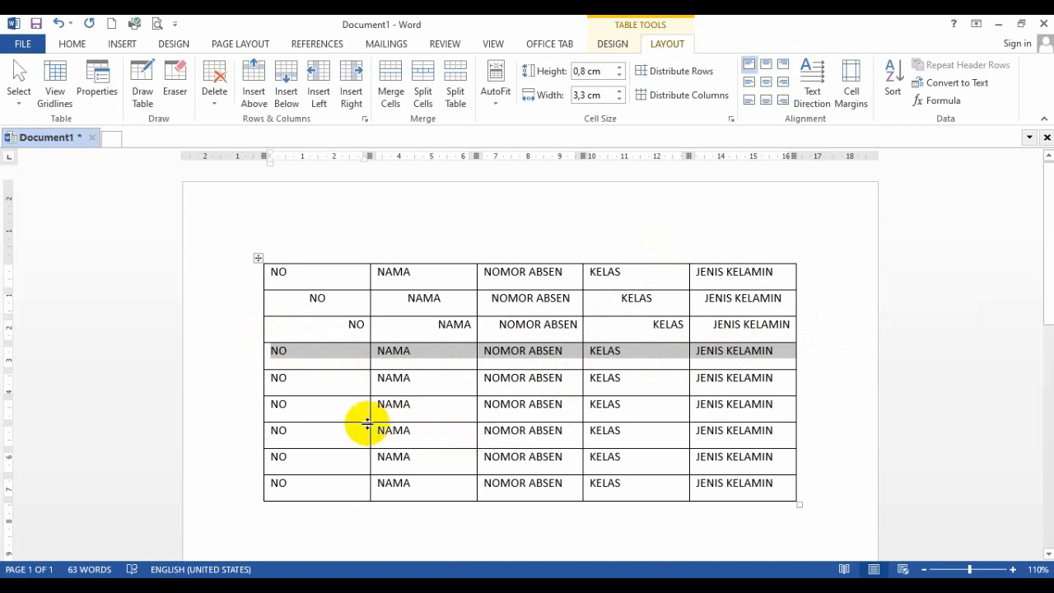
click(750, 83)
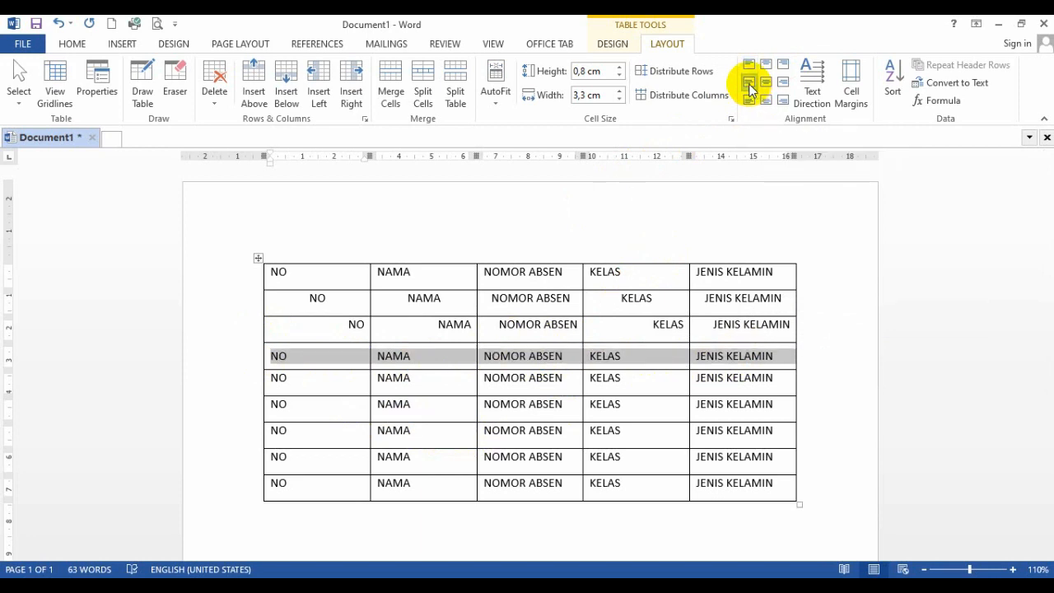
click(298, 379)
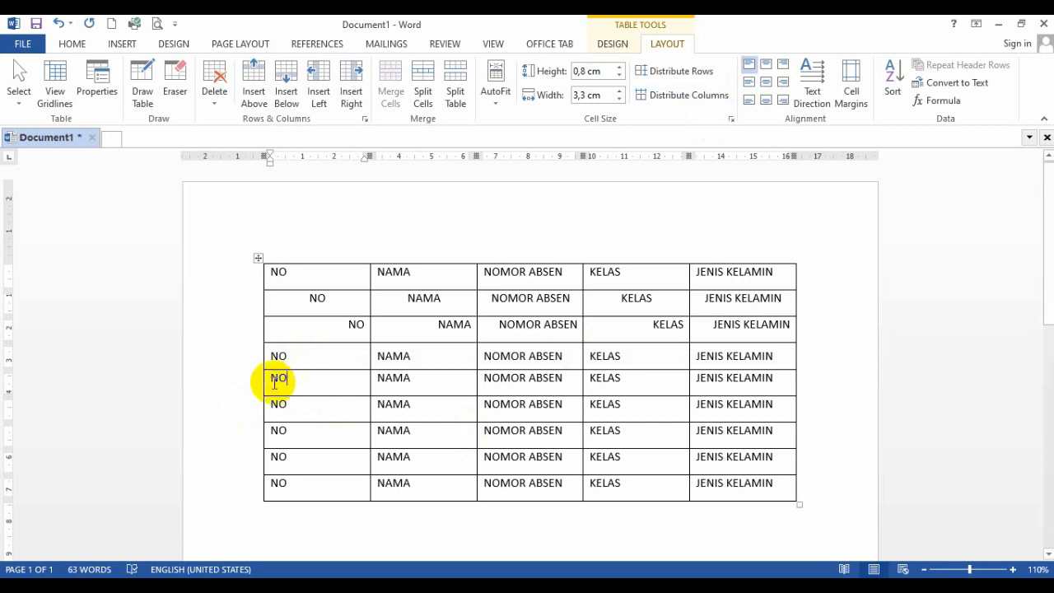
drag(266, 381, 732, 388)
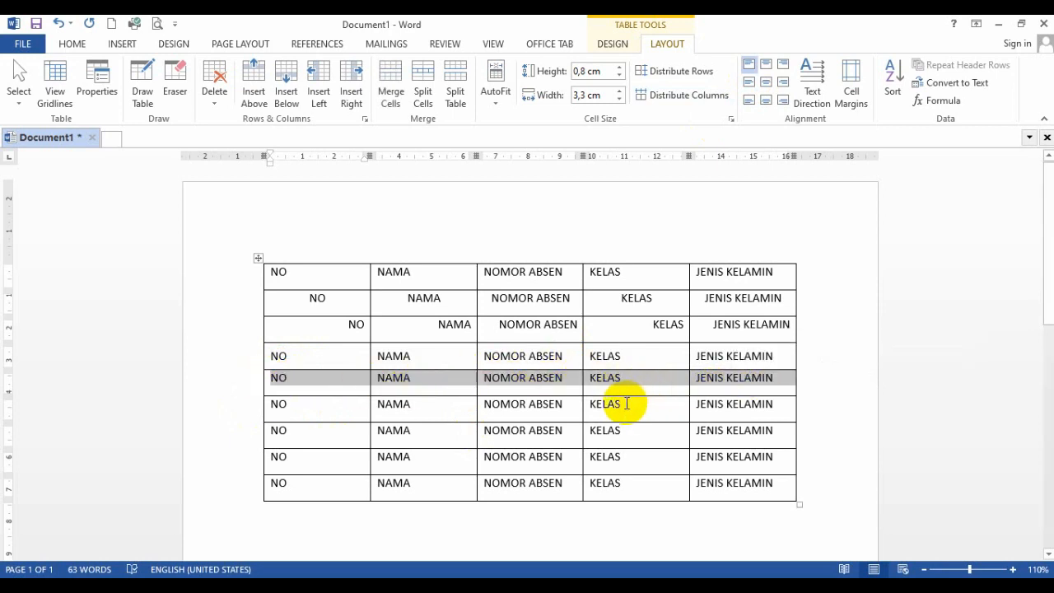
click(767, 89)
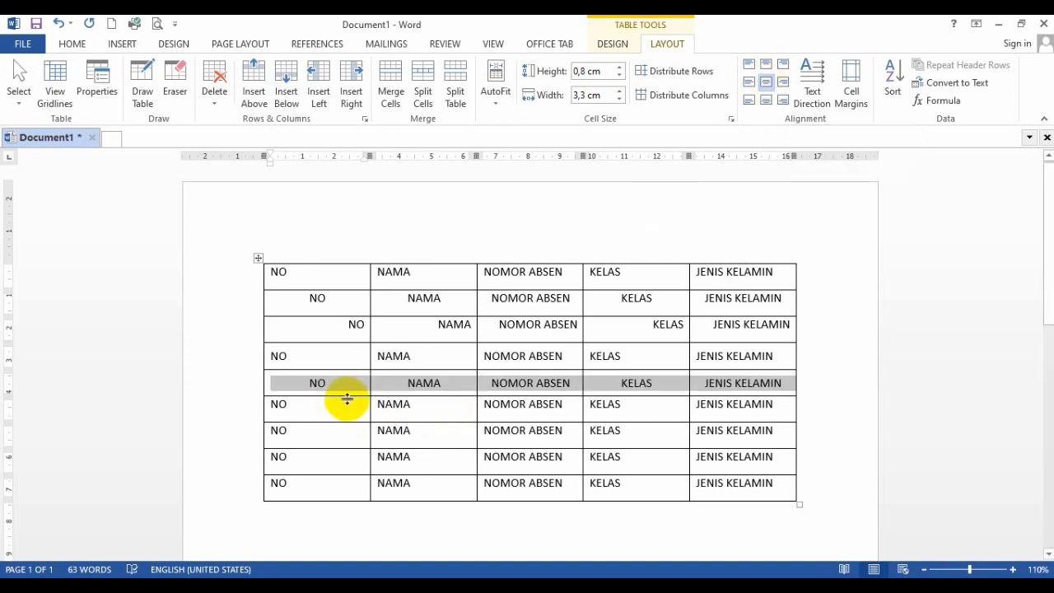
click(338, 387)
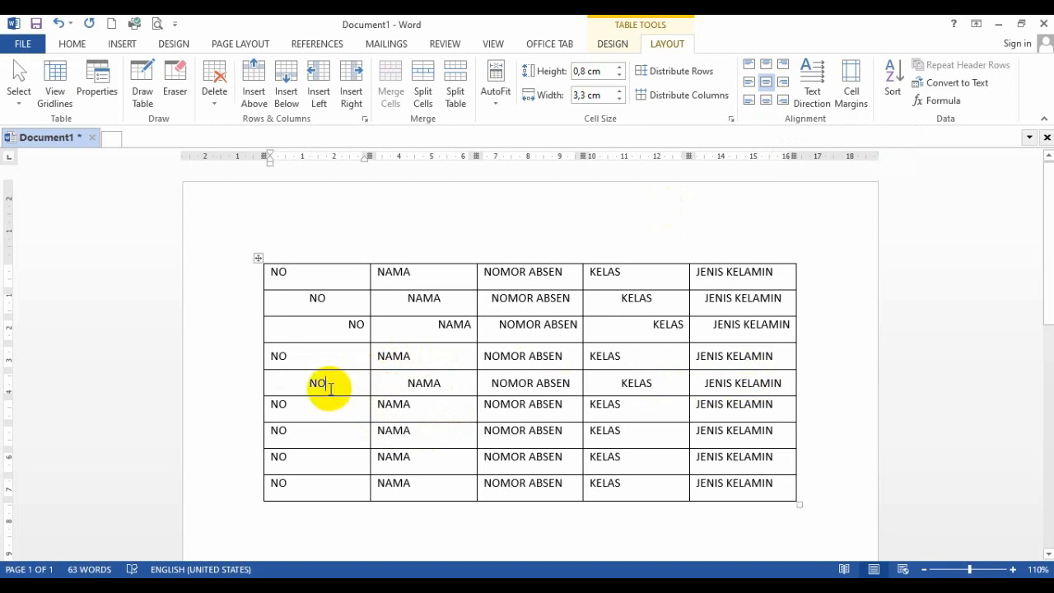
Step: Align the text in all cells of the sixth row to center right
click(296, 409)
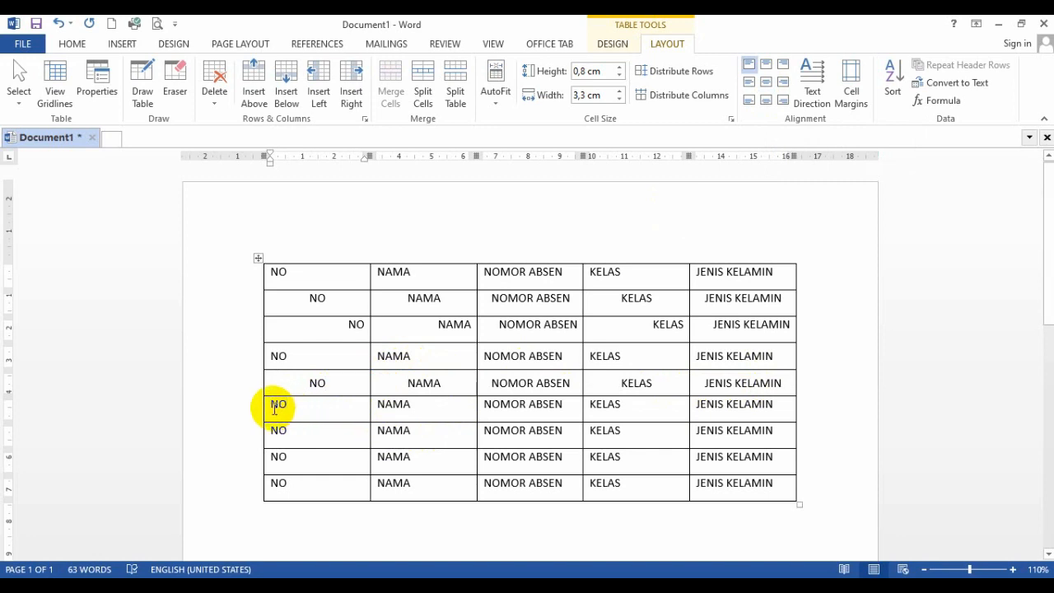
drag(266, 407, 728, 409)
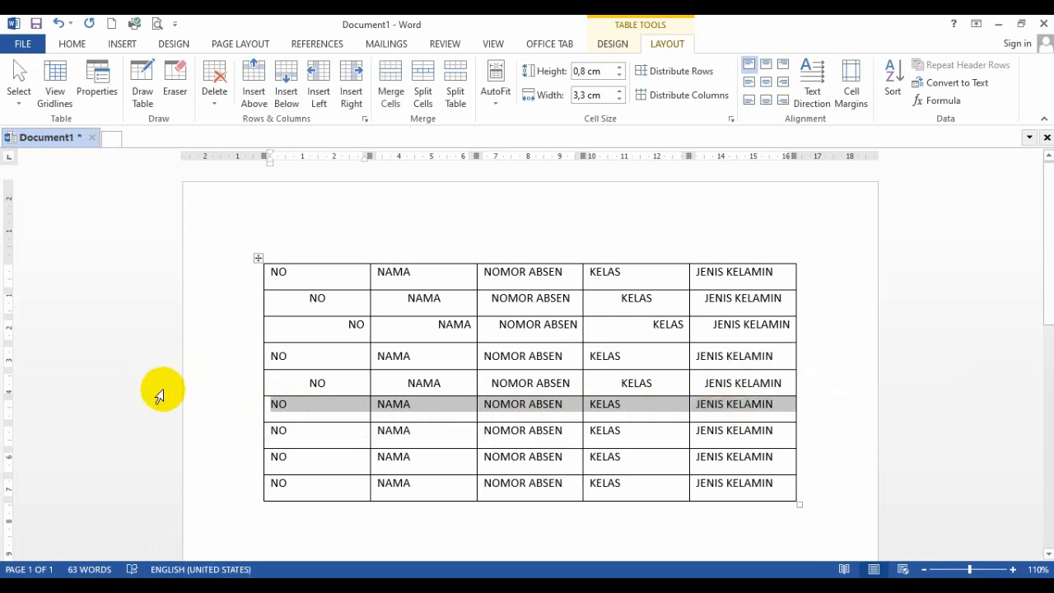
click(784, 83)
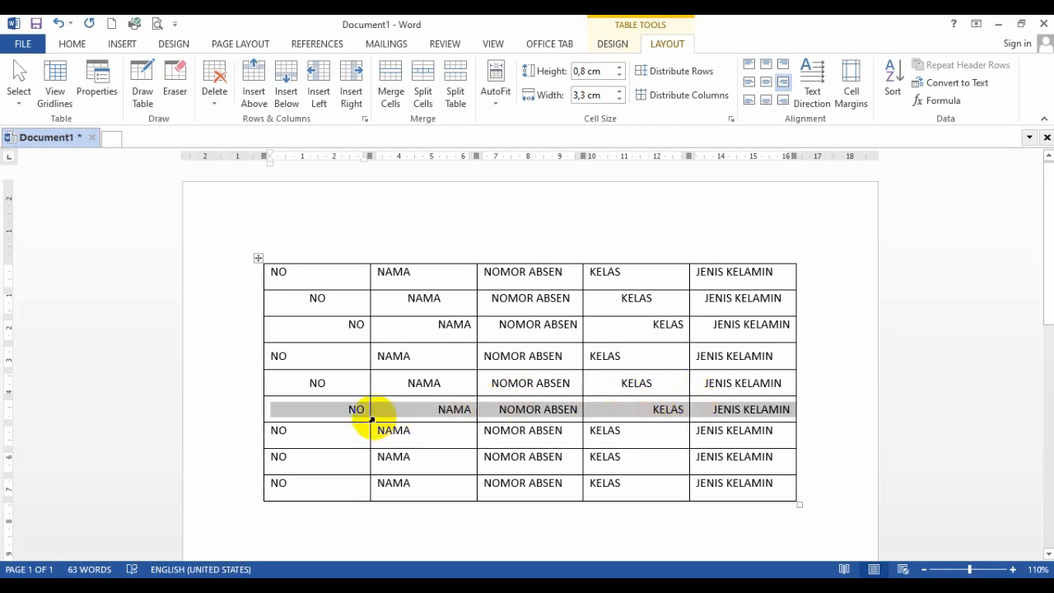
Step: Align the seventh row's cell text to bottom left and the eighth row's cell text to bottom center
click(316, 433)
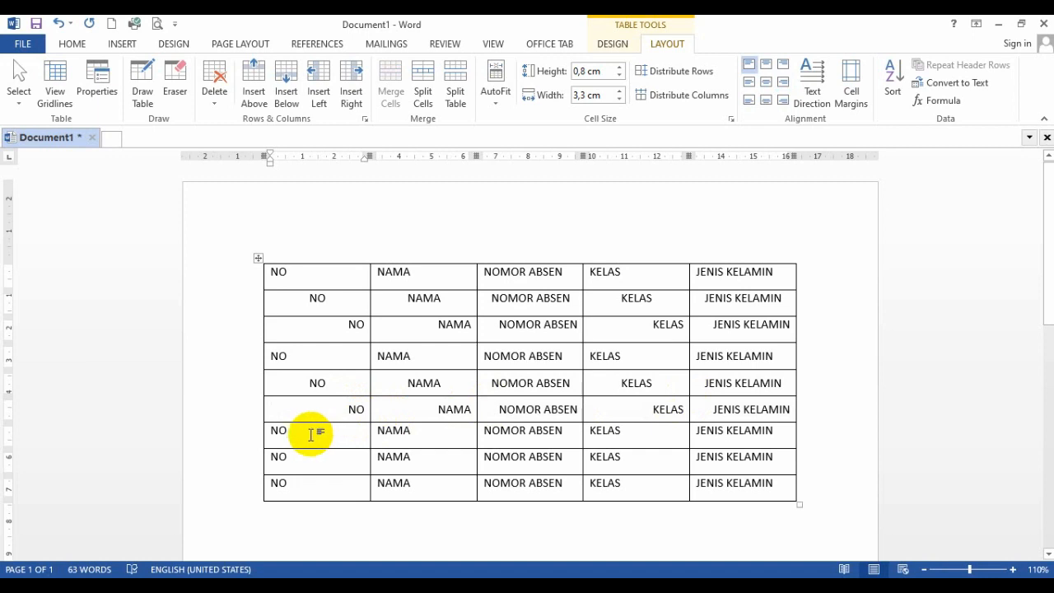
drag(274, 432, 739, 434)
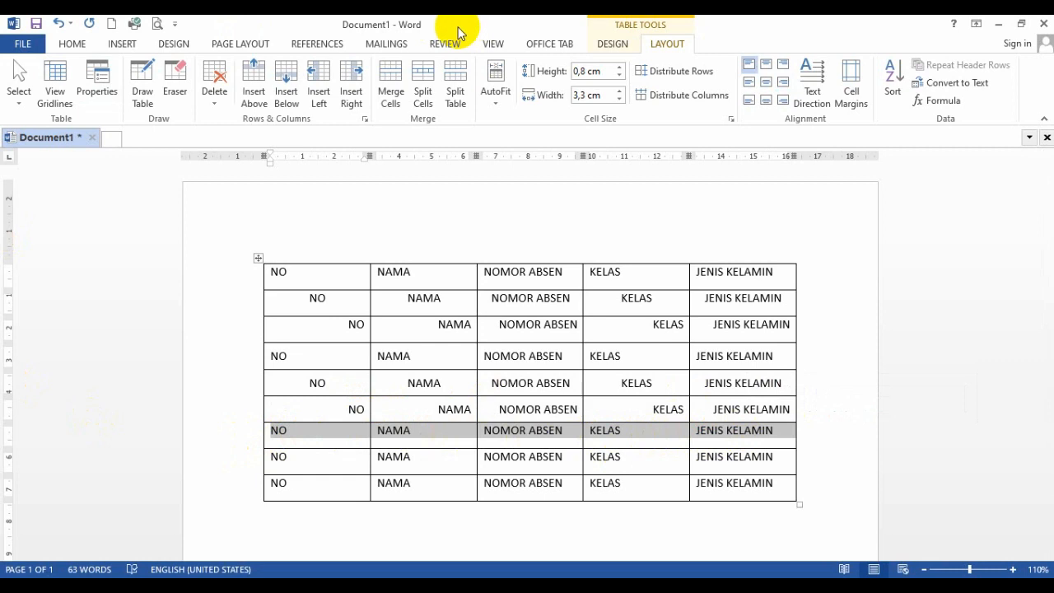
click(750, 103)
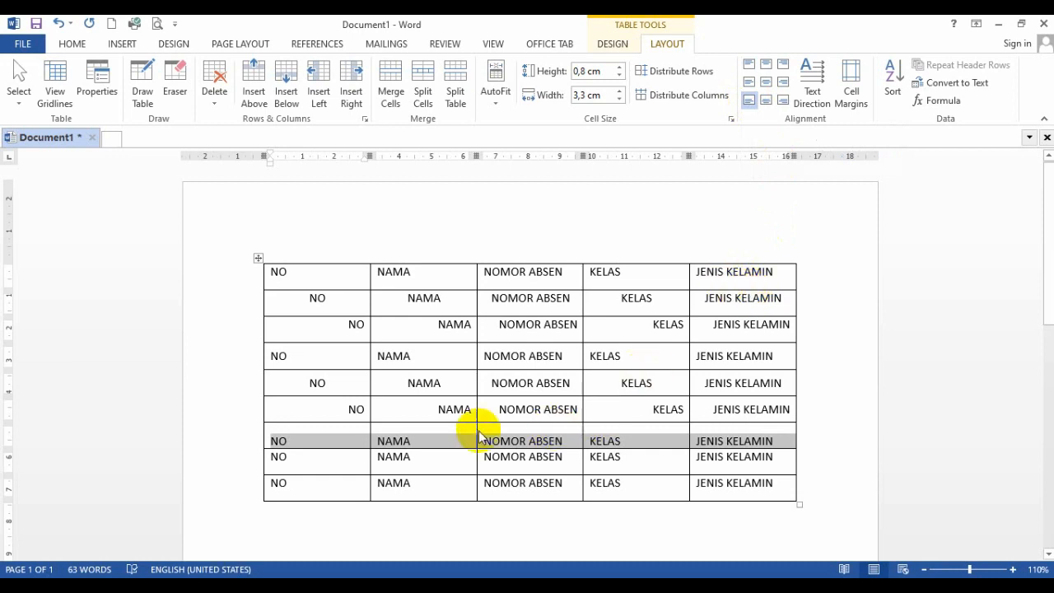
click(344, 462)
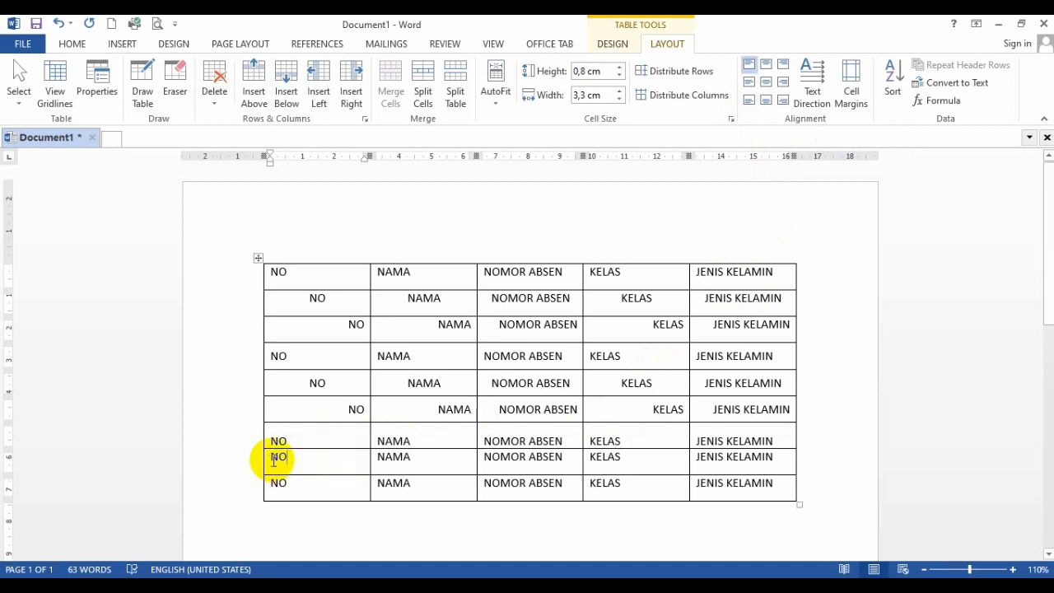
drag(277, 461, 736, 463)
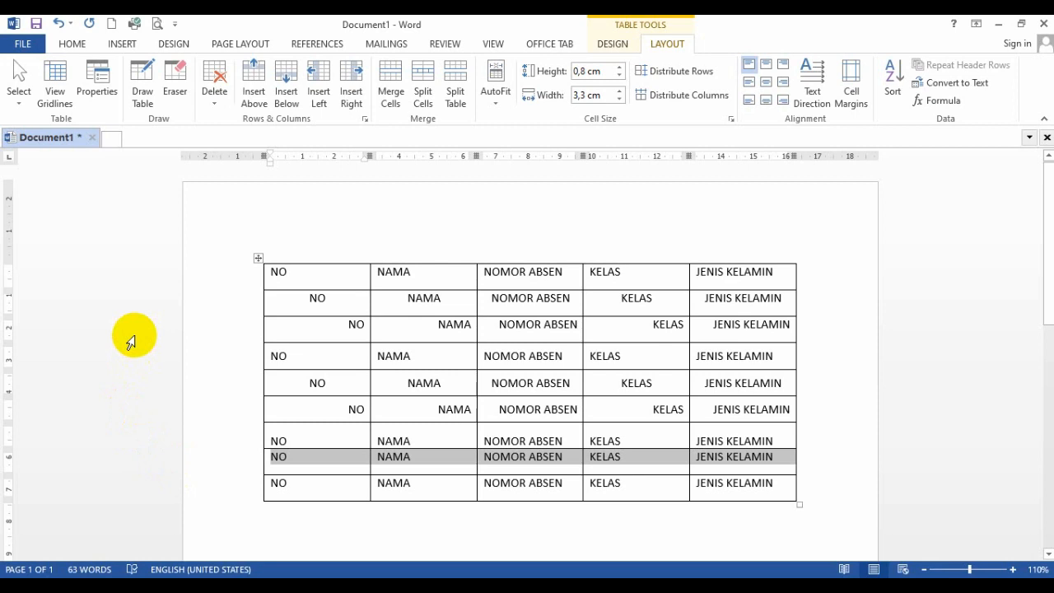
click(766, 105)
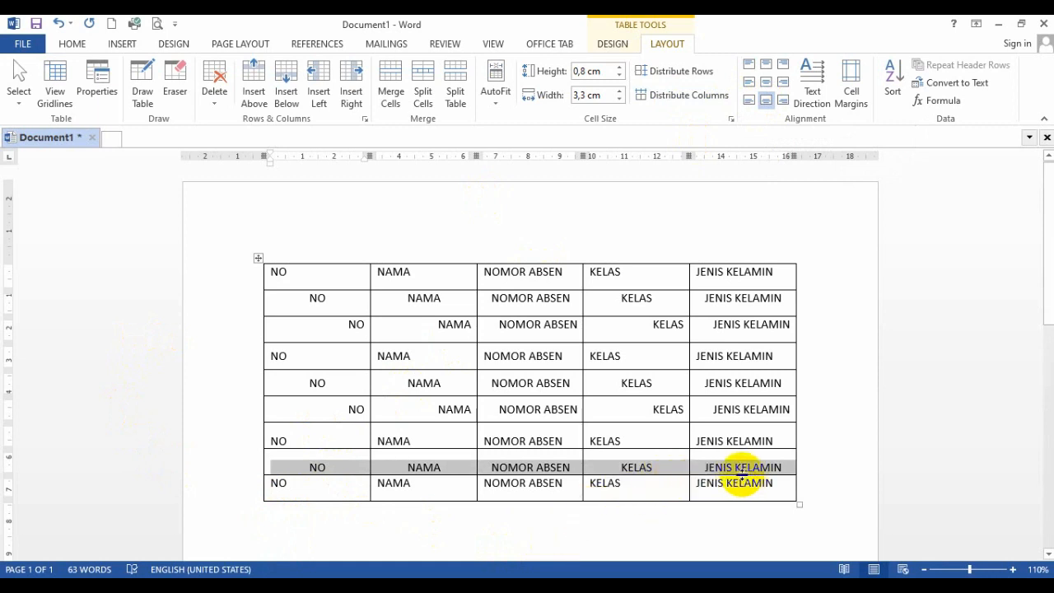
Step: Align the text in all cells of the ninth row to the bottom right and clear the selection
click(309, 487)
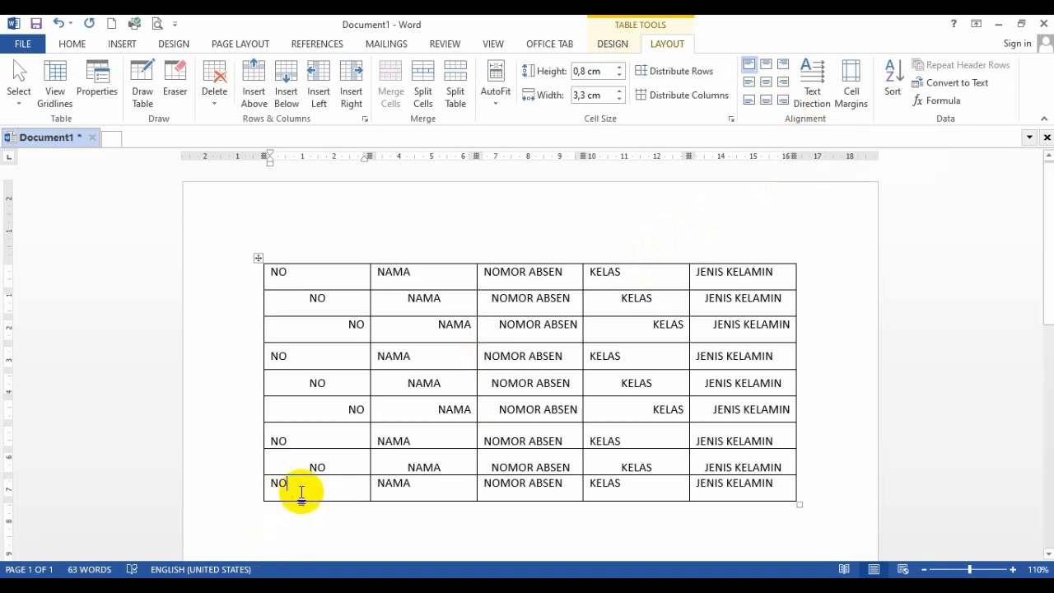
drag(271, 485, 743, 489)
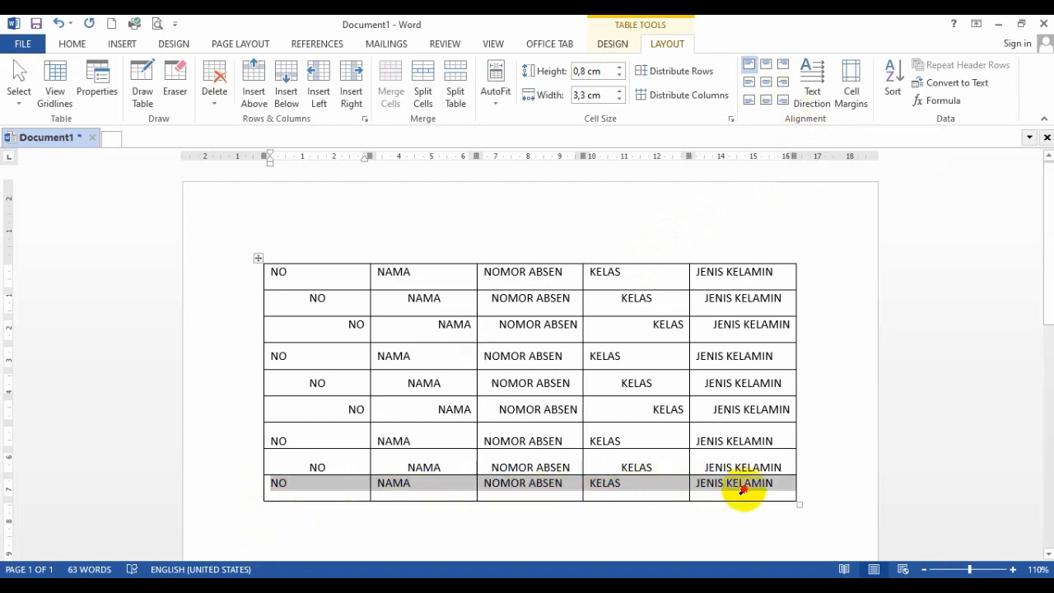
drag(743, 489, 743, 489)
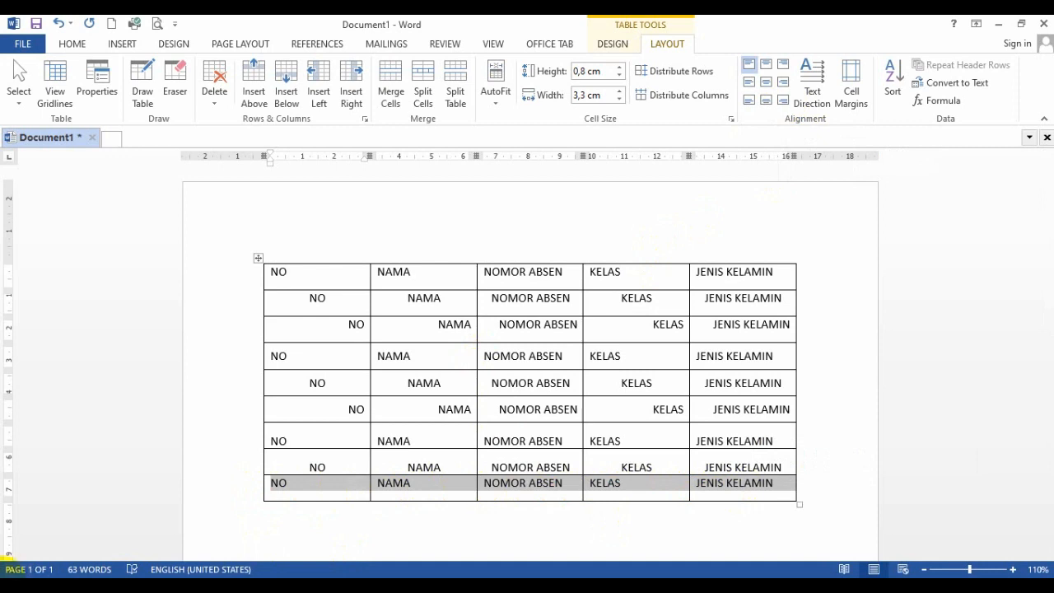
mouse_move(4, 573)
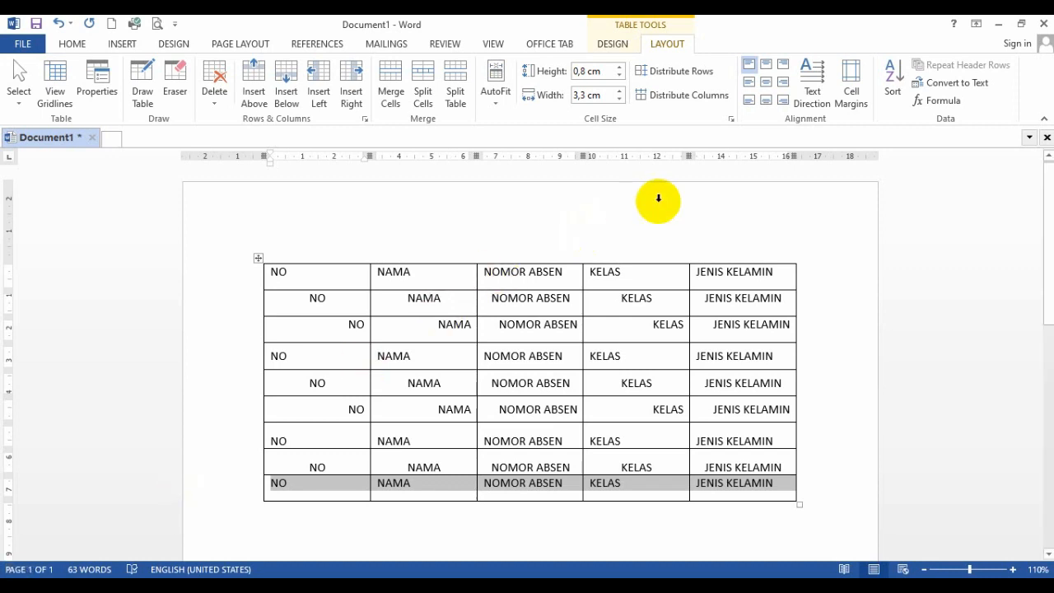
click(782, 99)
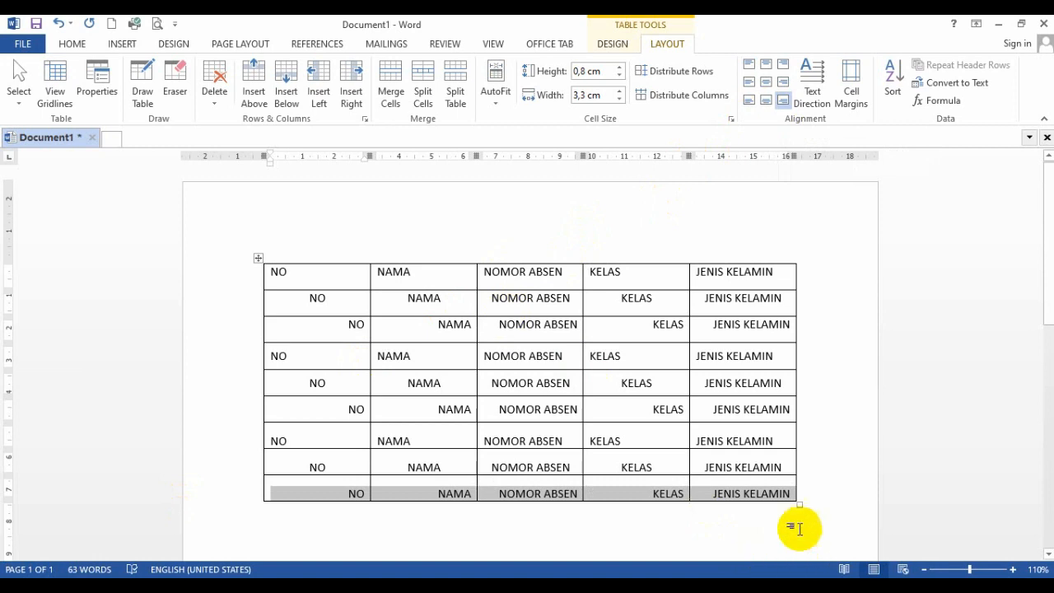
click(812, 482)
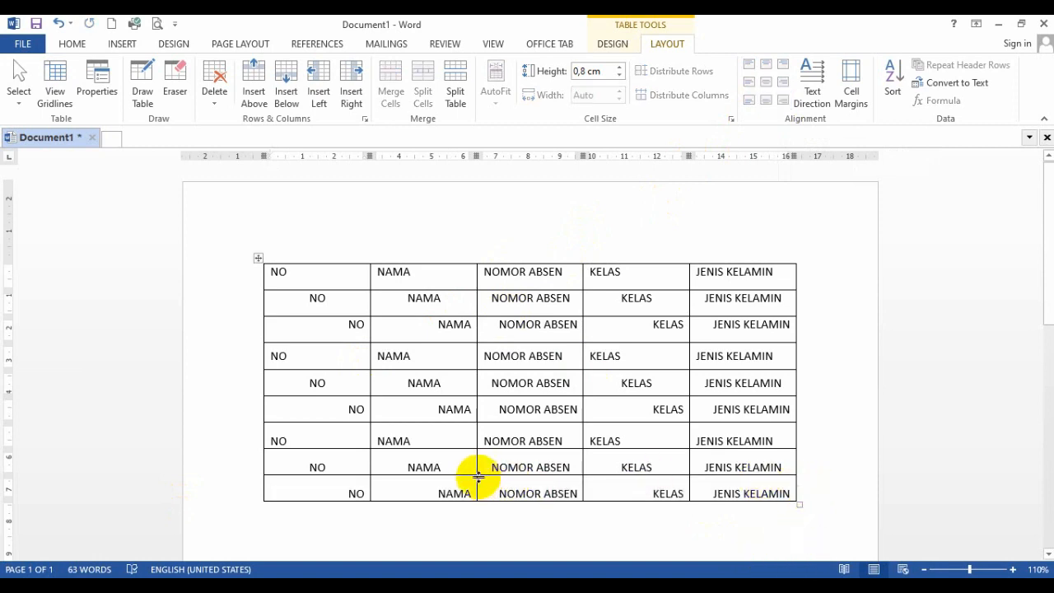
click(417, 302)
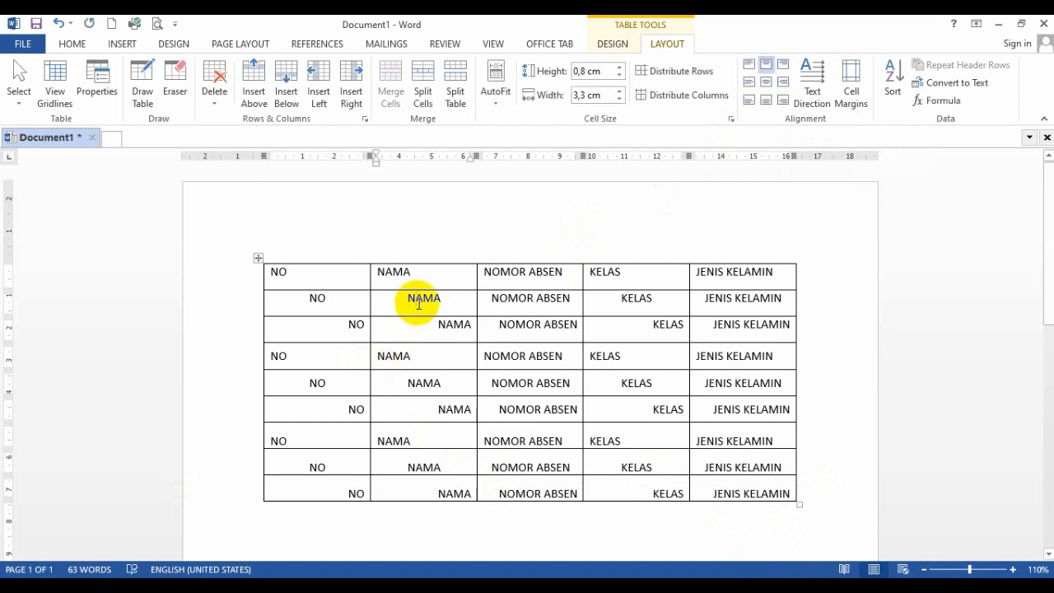